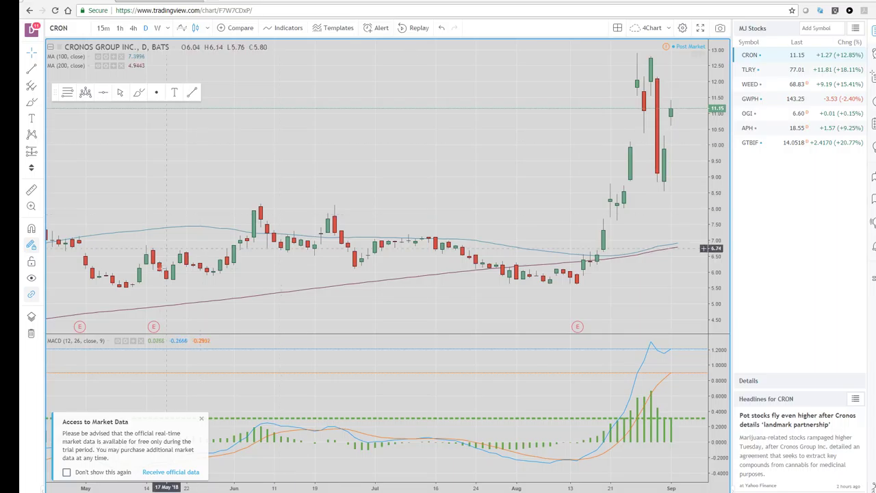
- Close the 'Access to Market Data' notice covering the CRON daily chart
click(202, 421)
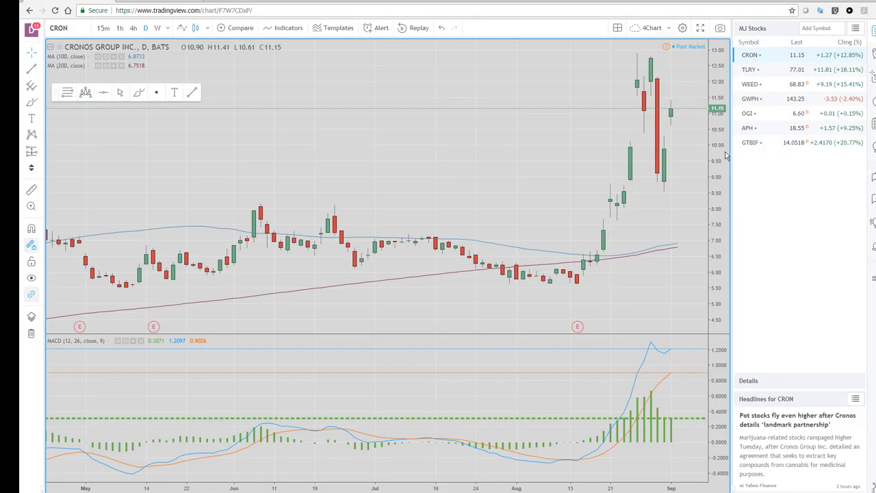
- Load Tilray (TLRY) from the MJ Stocks watchlist and zoom around its daily chart
click(749, 71)
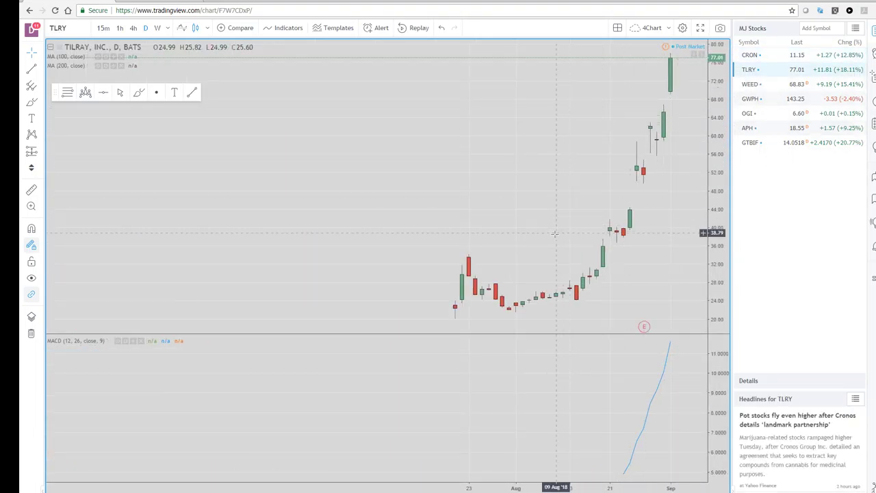
scroll(554, 235, down, 1)
scroll(554, 235, up, 1)
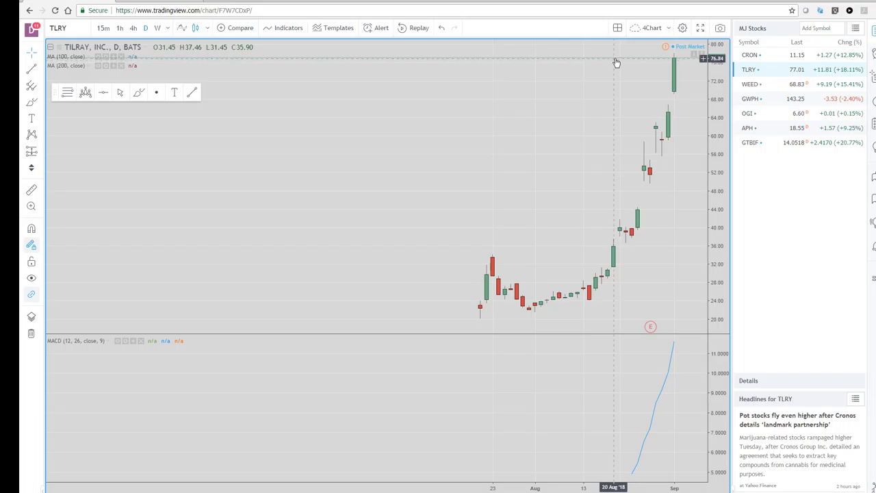
scroll(538, 290, down, 2)
scroll(539, 290, up, 2)
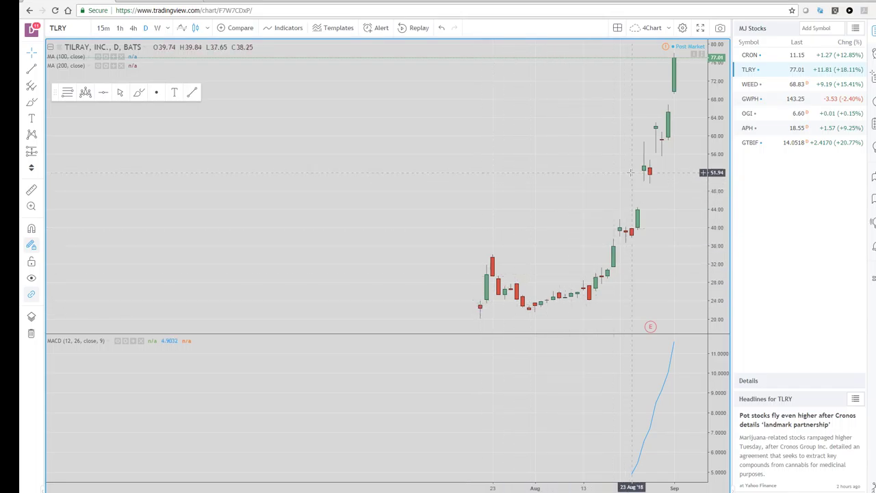
- Load the Canopy Growth (WEED) daily chart from the watchlist
click(751, 84)
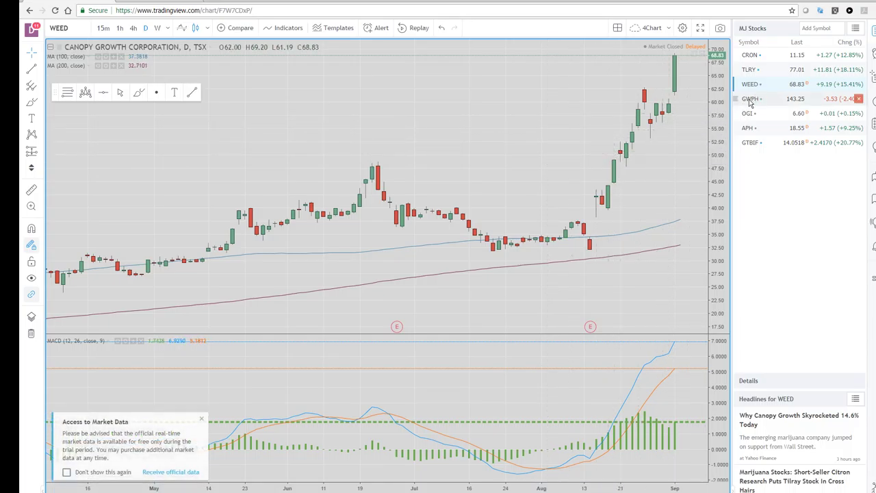
- Load Green Thumb Industries (GTBIF) daily and scroll through its price history and headlines
click(752, 142)
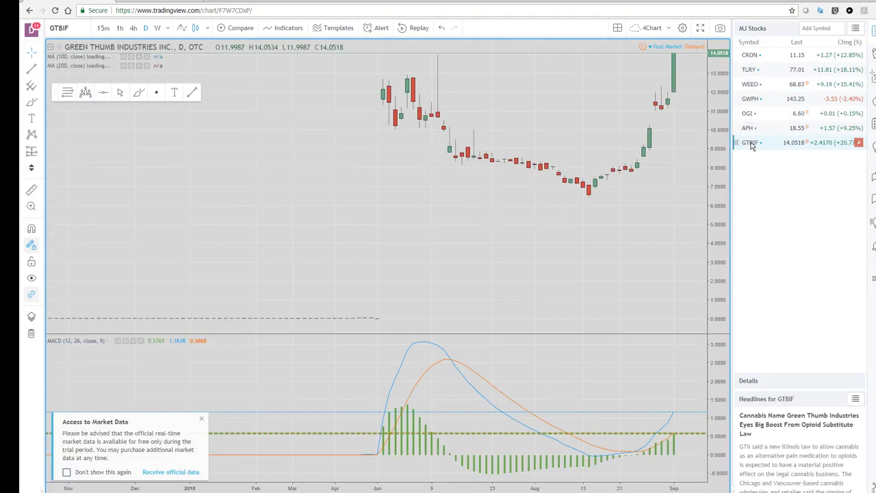
scroll(618, 186, down, 2)
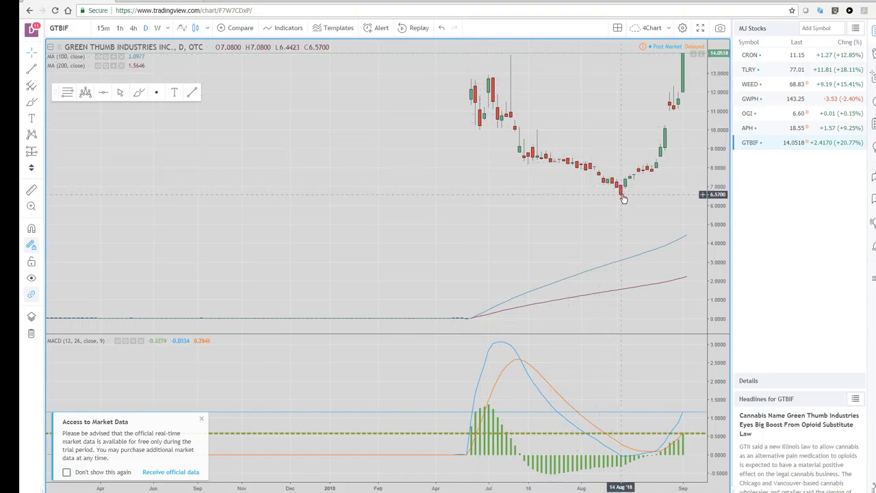
scroll(617, 254, down, 2)
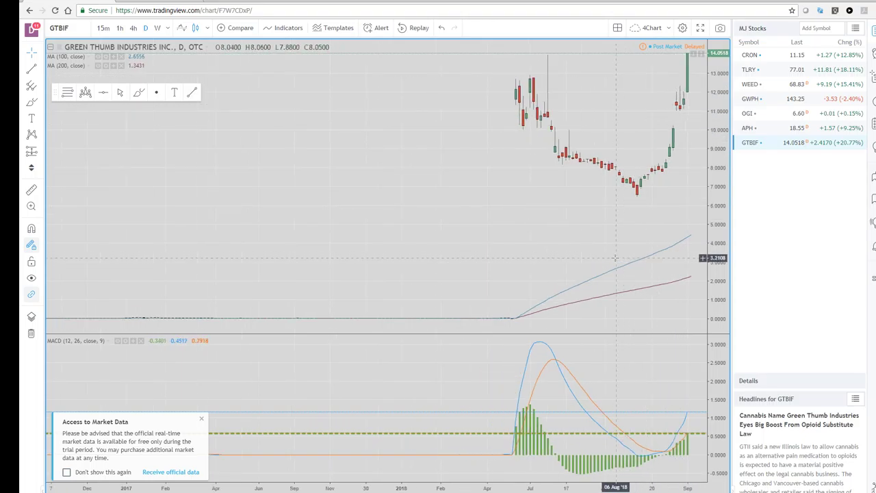
scroll(610, 255, up, 1)
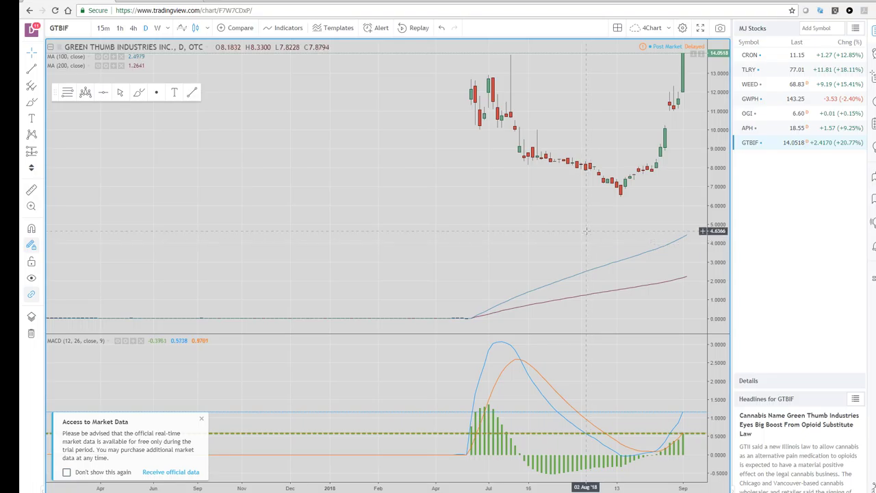
scroll(768, 448, down, 1)
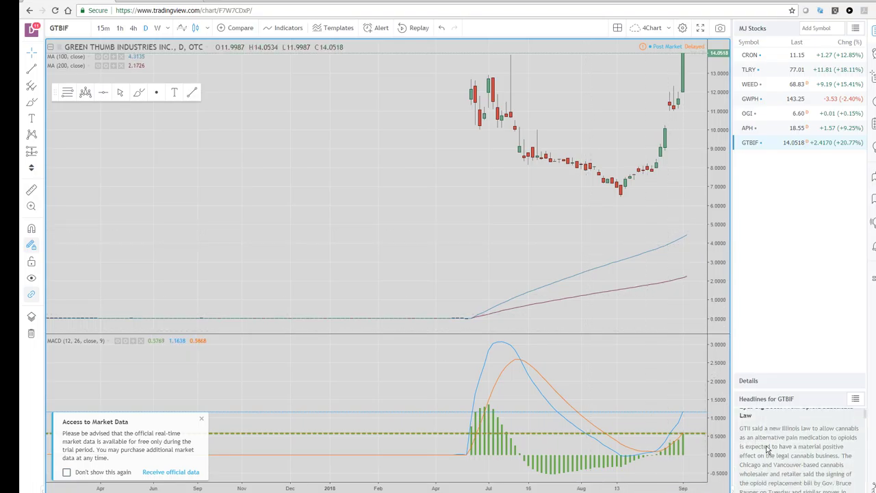
scroll(655, 292, up, 1)
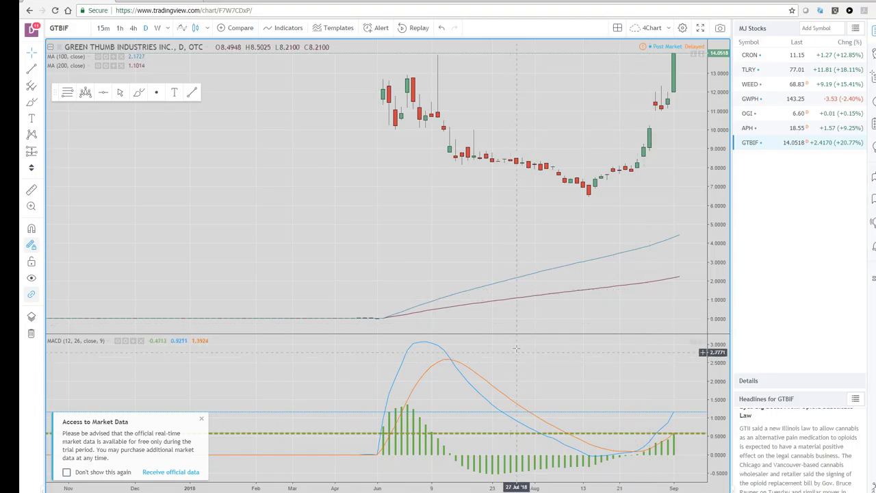
scroll(524, 328, up, 1)
scroll(523, 328, down, 1)
scroll(523, 328, up, 1)
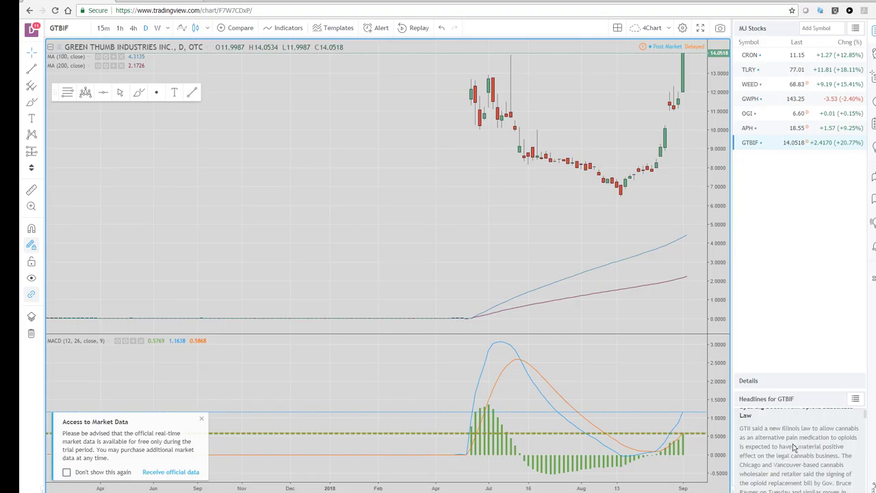
scroll(780, 479, down, 1)
scroll(781, 479, down, 1)
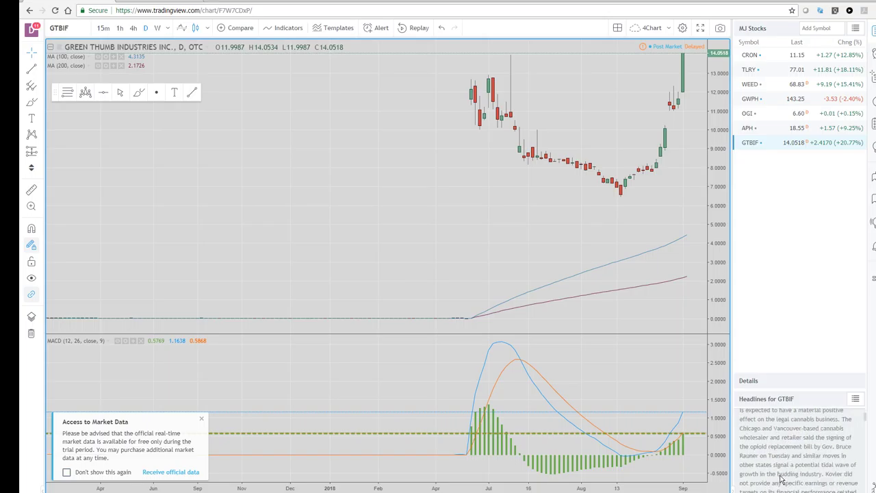
scroll(781, 479, up, 3)
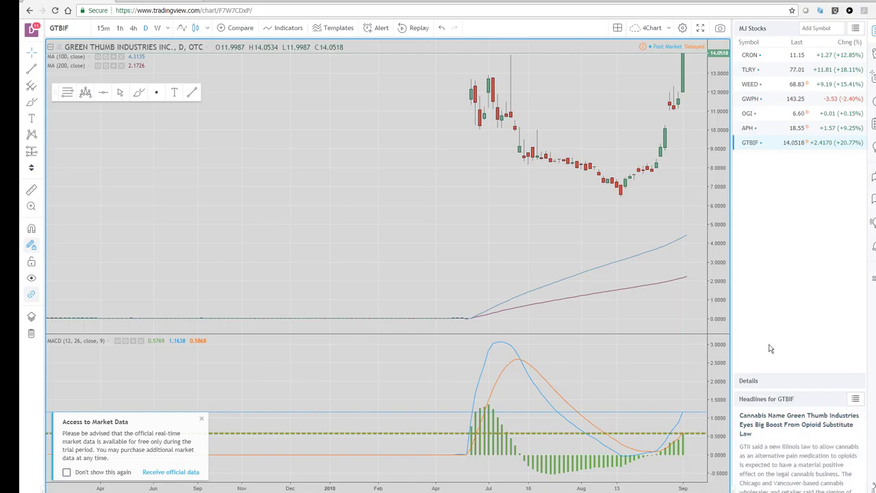
- Switch the watchlist to Currencies and chart AUDUSD daily
click(857, 29)
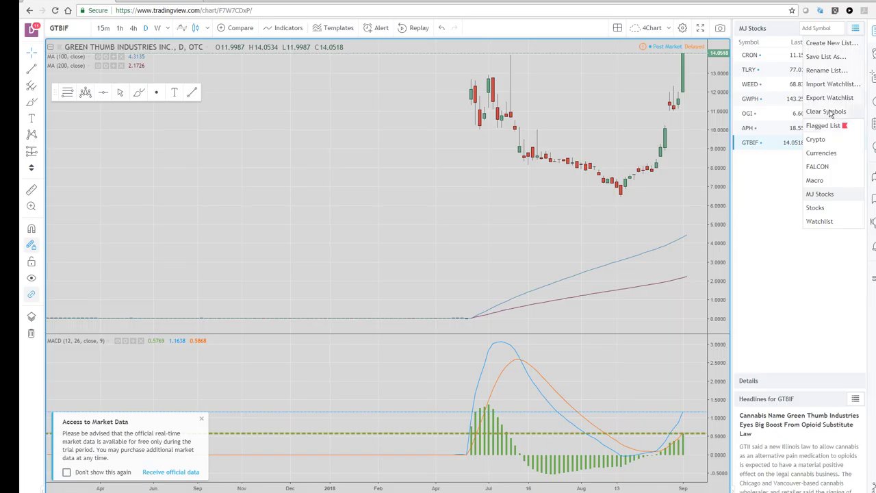
click(820, 152)
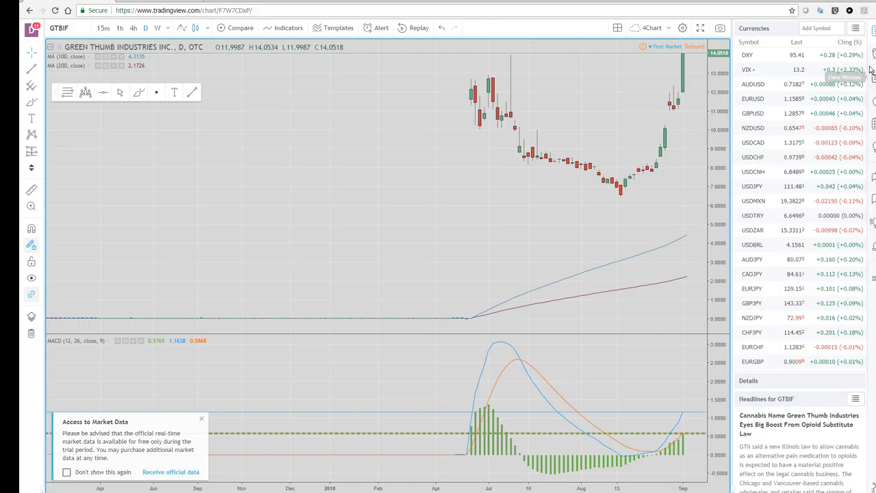
click(757, 85)
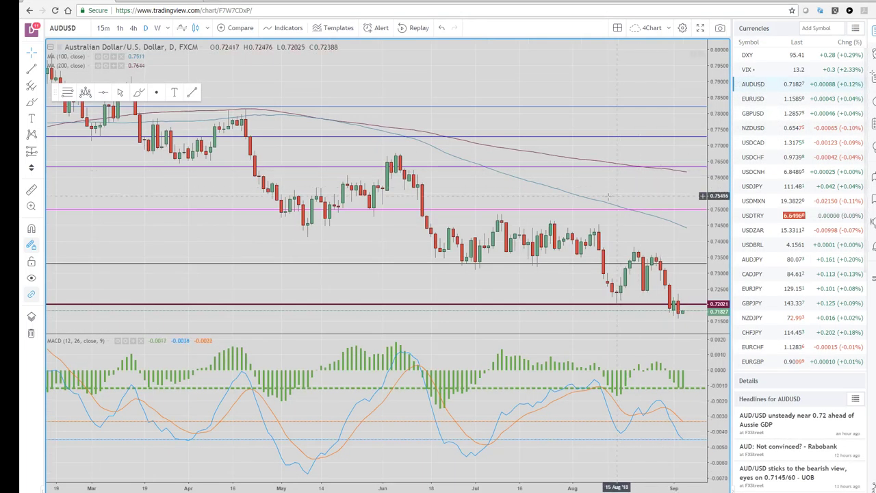
- Zoom in on AUDUSD, then switch the chart to EURUSD daily
scroll(602, 243, up, 2)
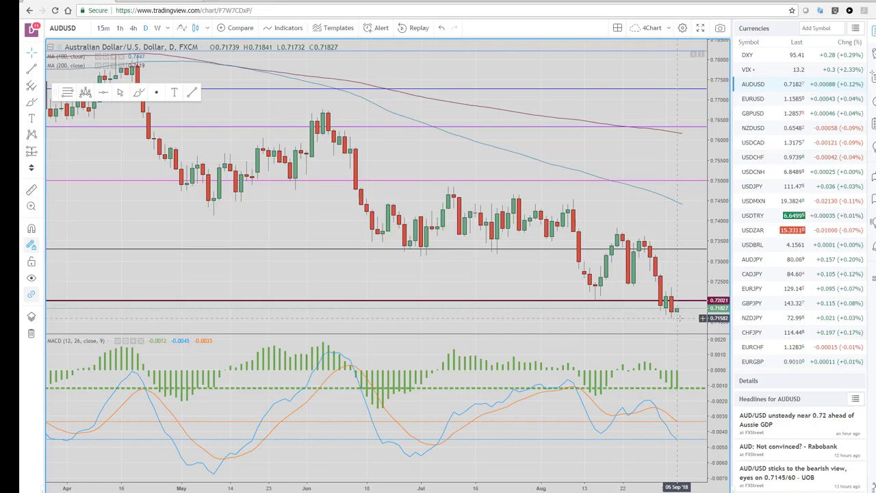
scroll(664, 272, up, 2)
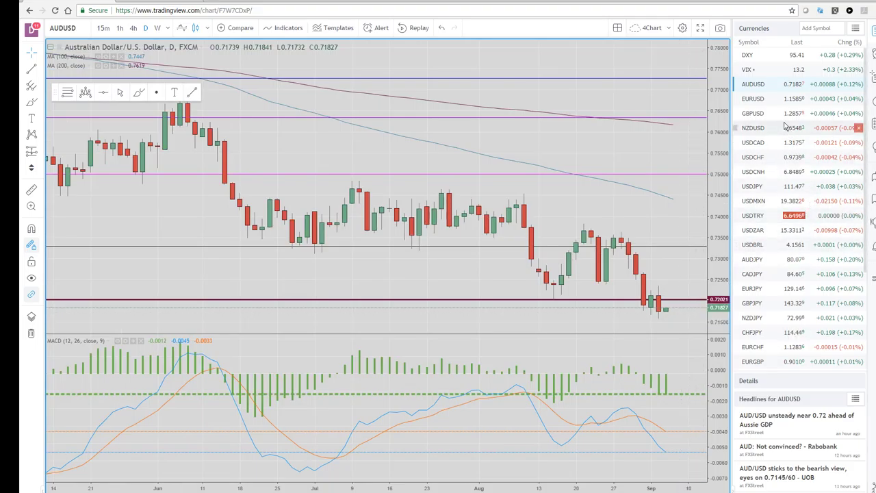
click(760, 103)
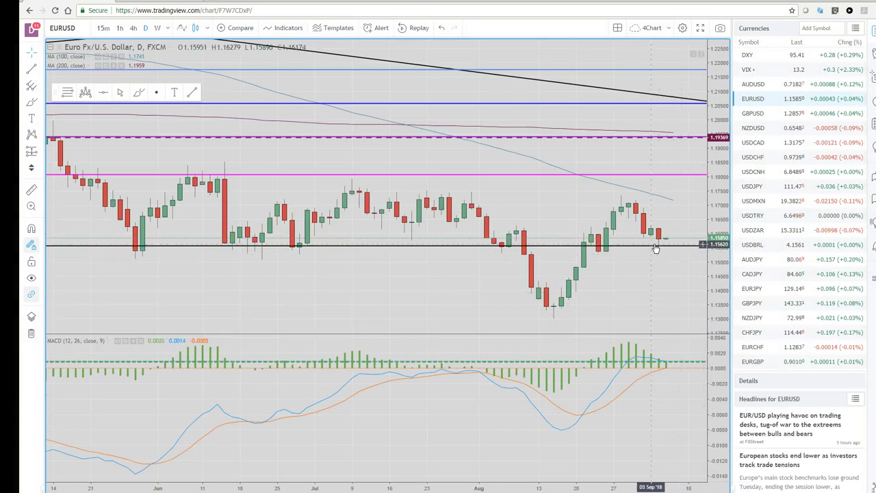
- Bring up the EURUSD four-chart layout and expand the 60-minute chart to full size
key(alt+Return)
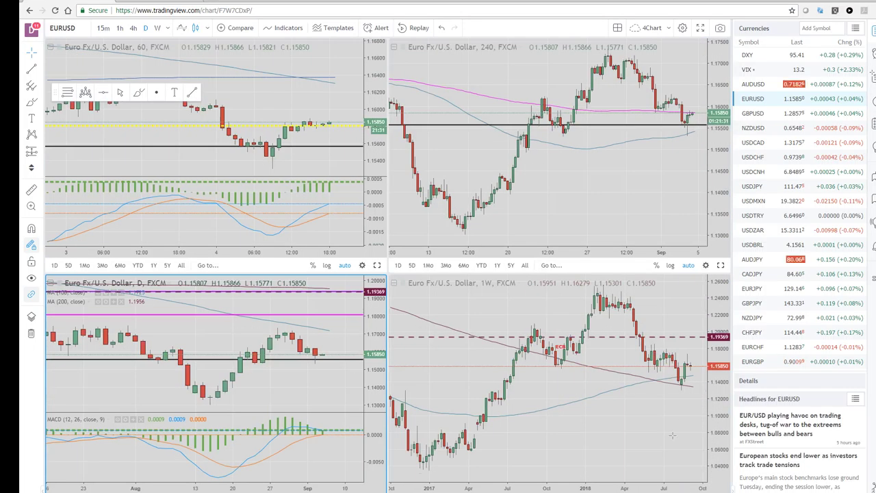
click(376, 265)
scroll(404, 272, down, 10)
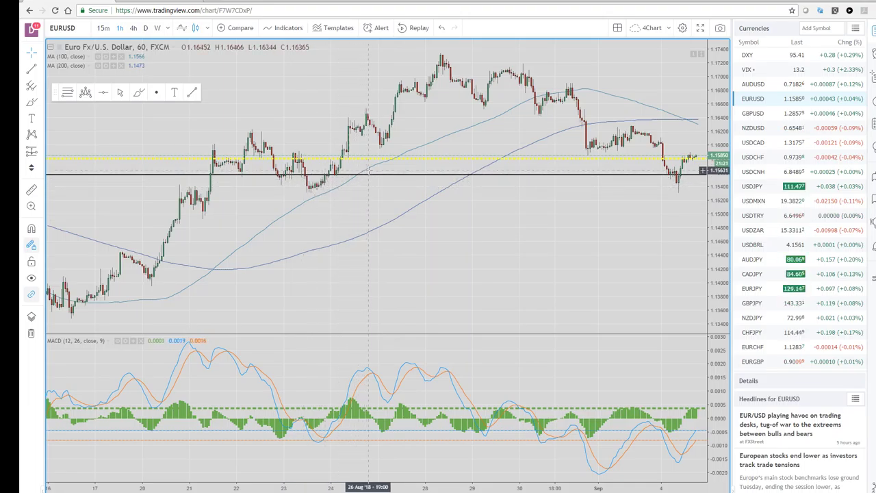
- Delete the black horizontal line, zoom out, and restore the four-chart grid
right_click(371, 178)
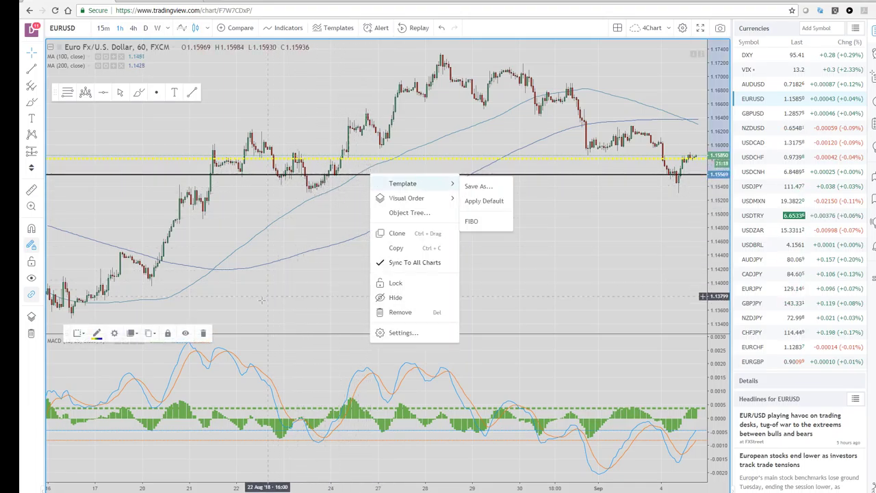
key(Delete)
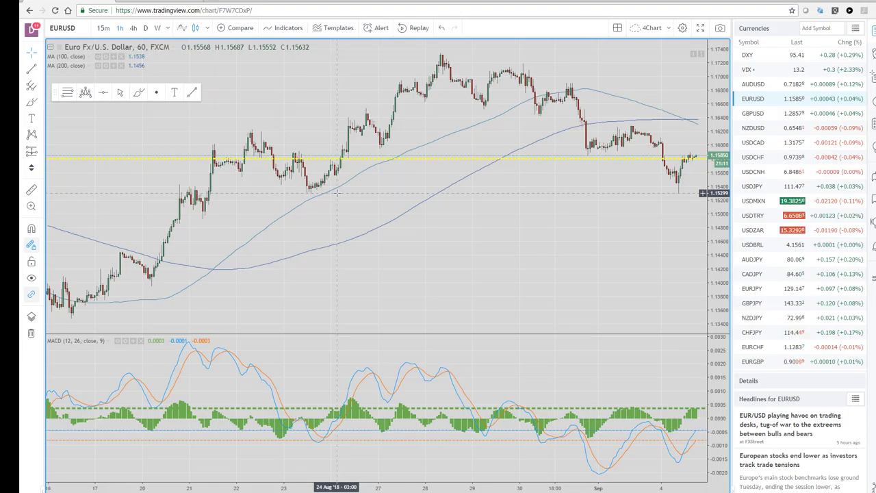
scroll(336, 194, down, 2)
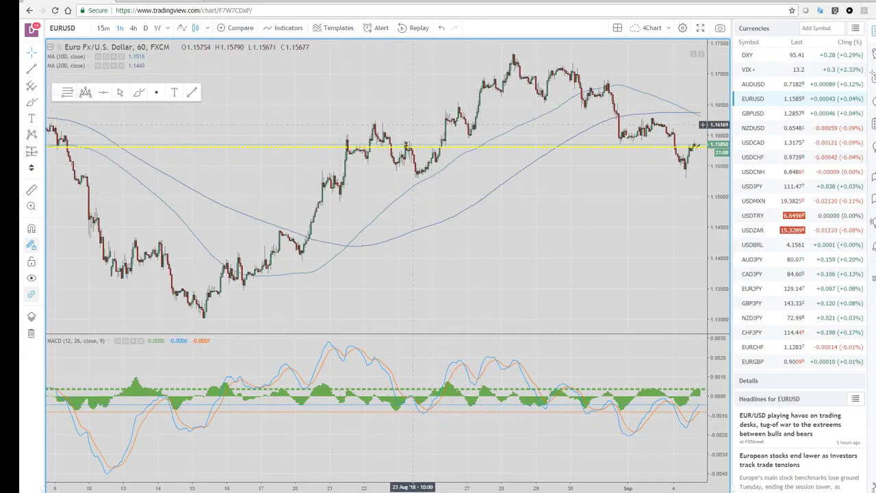
scroll(374, 190, down, 2)
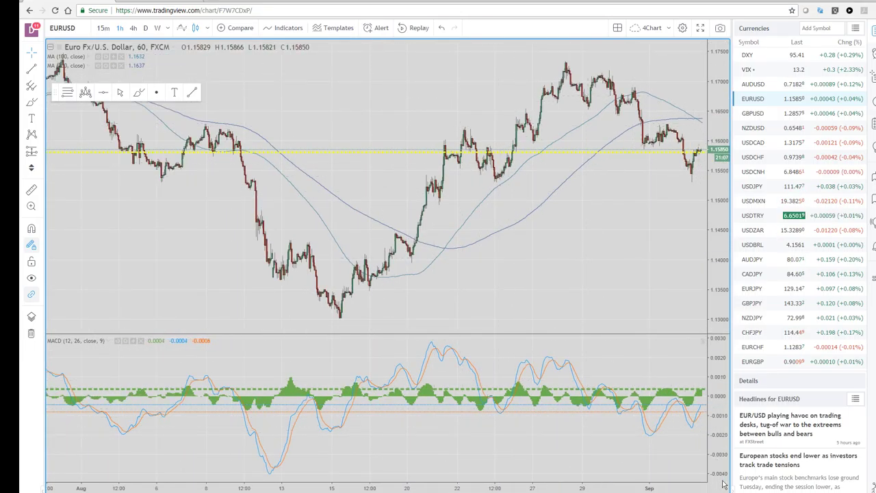
key(alt+Return)
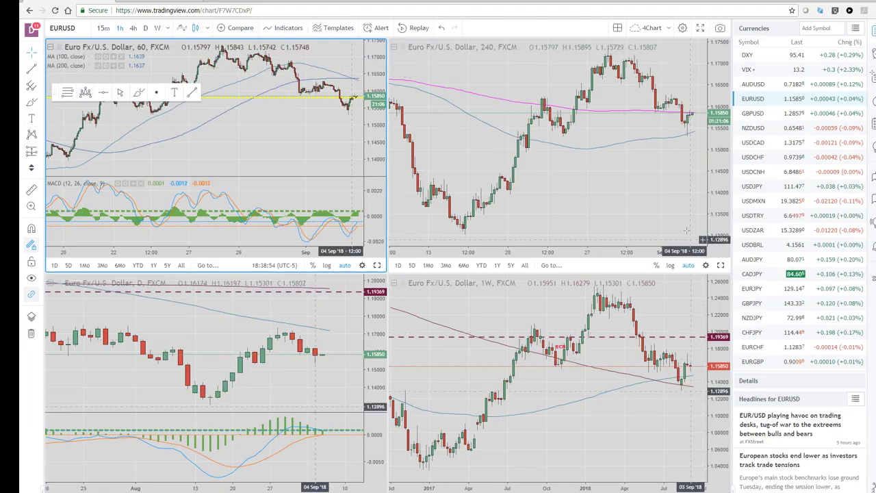
- Maximize the 240-minute EURUSD chart and adjust its zoom
click(712, 263)
key(alt+Return)
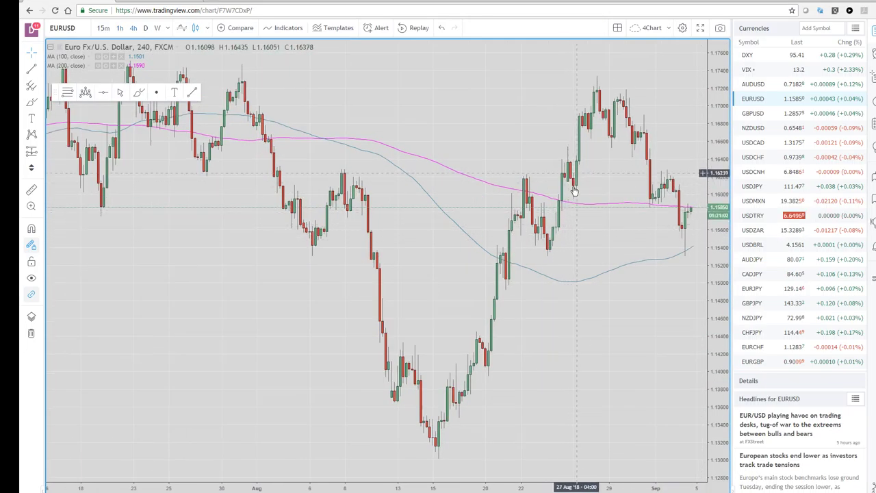
scroll(535, 308, down, 1)
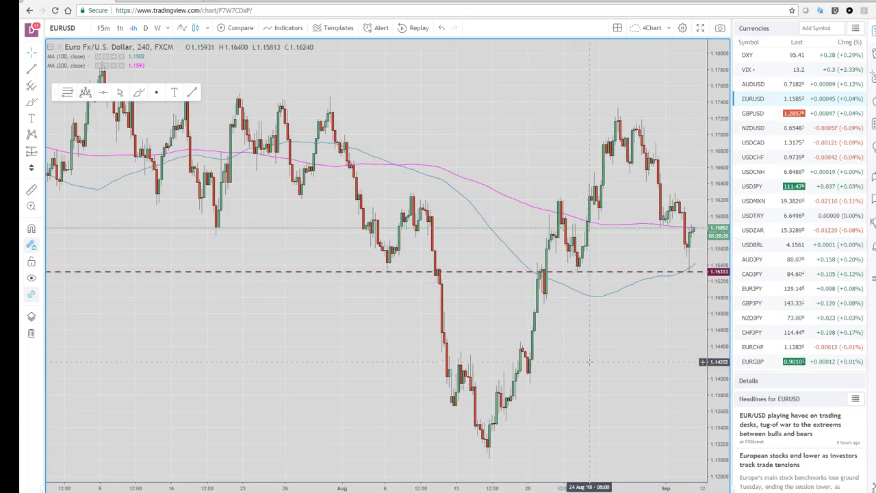
scroll(597, 339, up, 2)
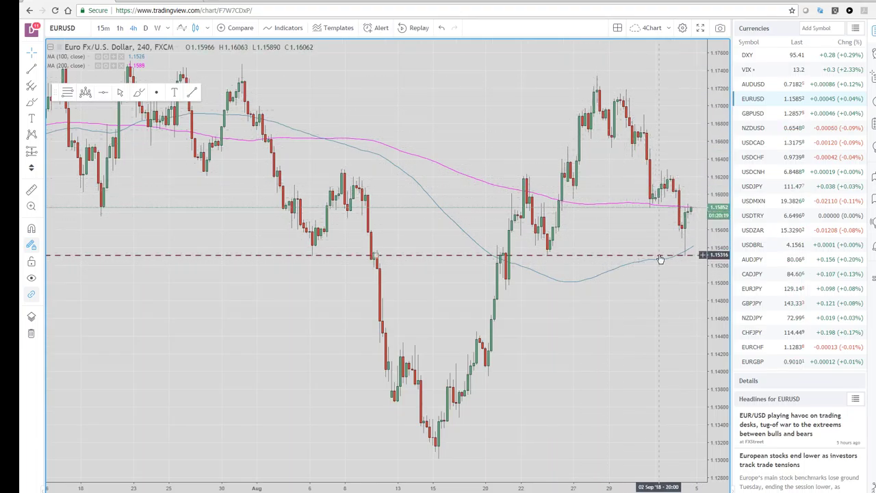
- Review GBPUSD on the 4-hour chart, then switch through AUDUSD to USDZAR
click(754, 113)
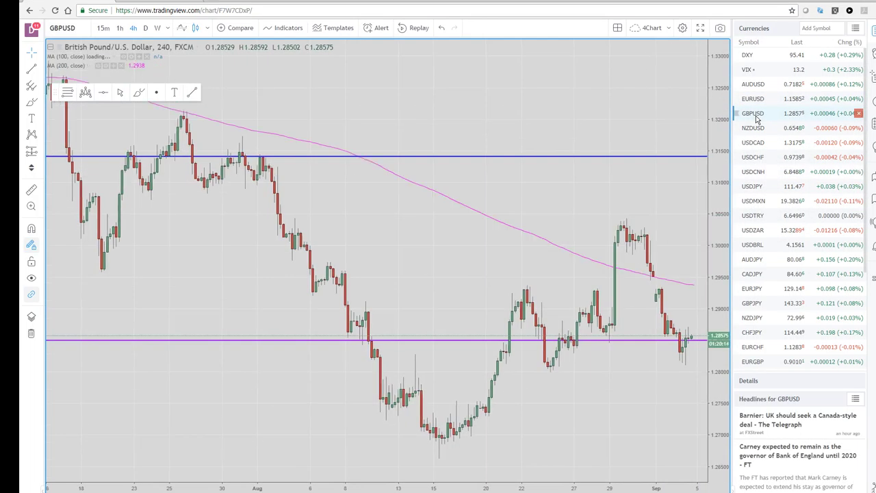
scroll(677, 171, up, 2)
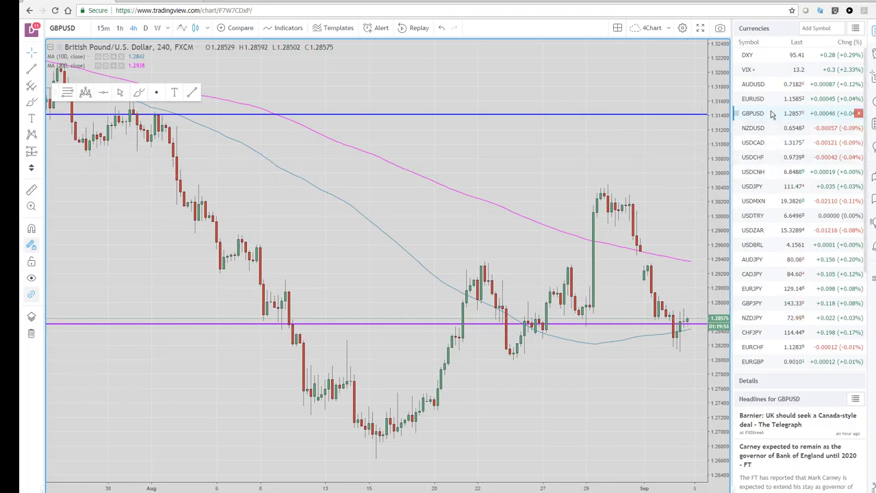
click(754, 85)
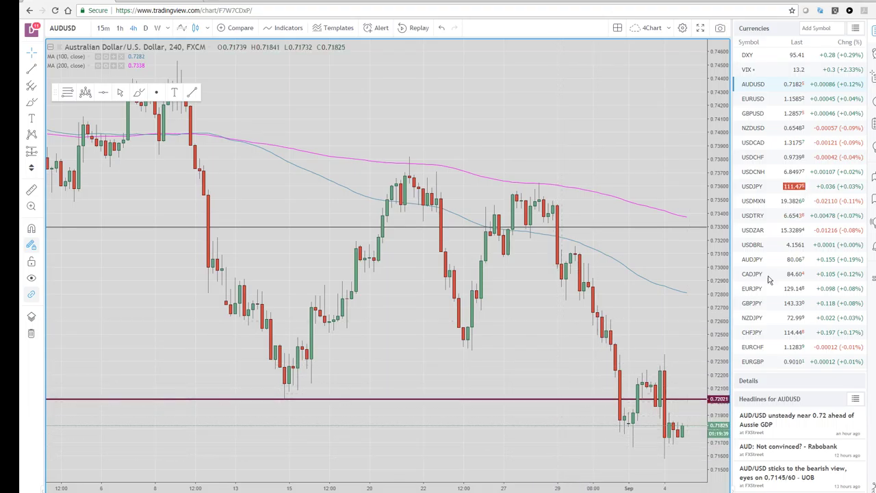
click(757, 234)
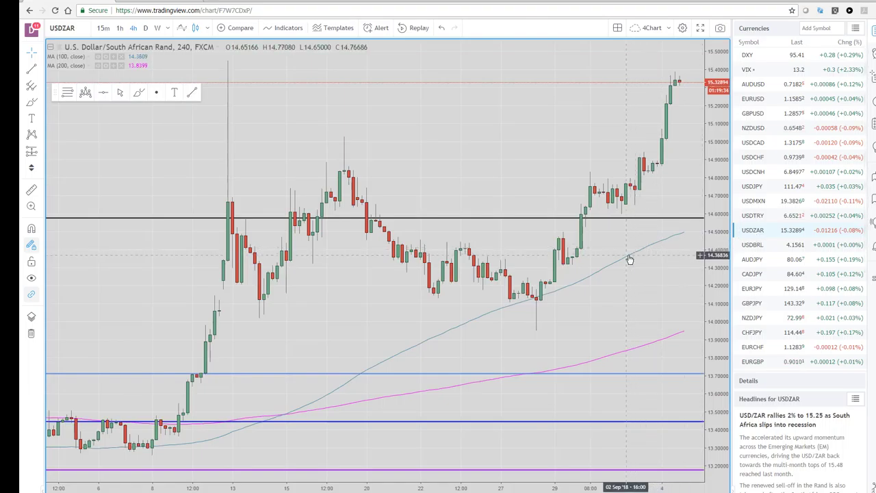
- Zoom in on USDZAR, then switch the chart to USDCNH
scroll(656, 241, up, 2)
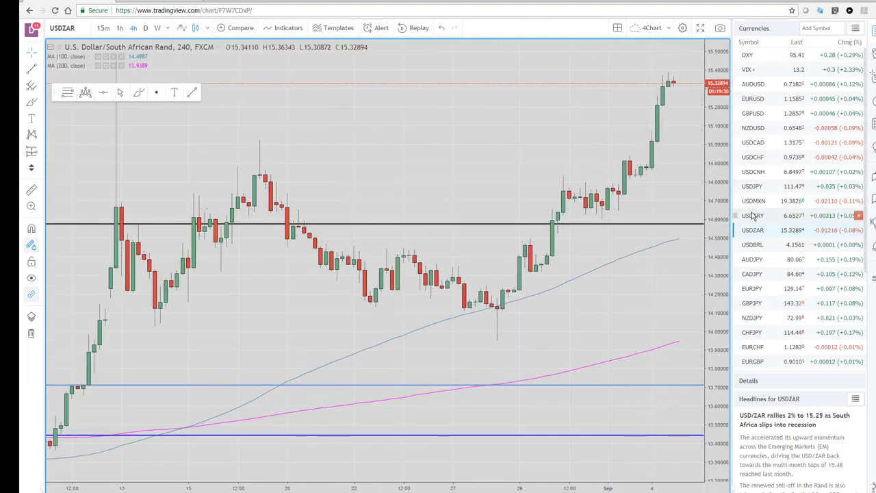
click(754, 172)
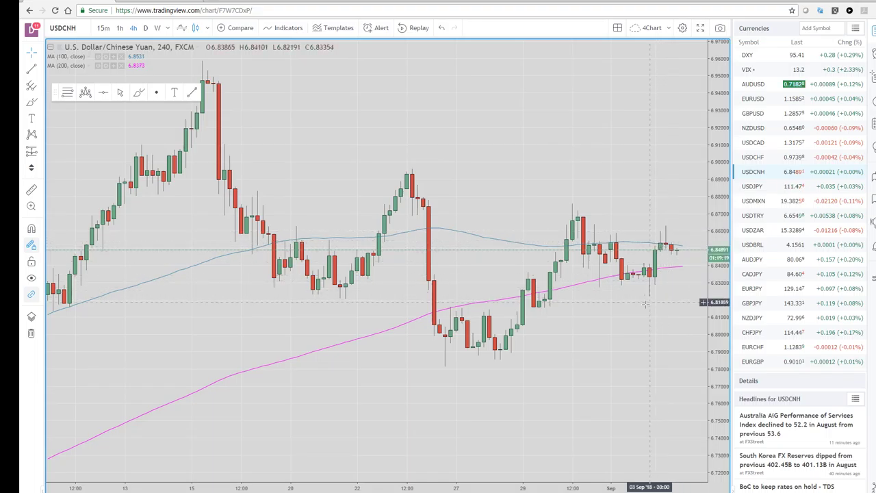
- Draw a USDCNH trendline from the 6.958 mid-August high to the late-August high, then chart USDMXN
scroll(601, 264, down, 3)
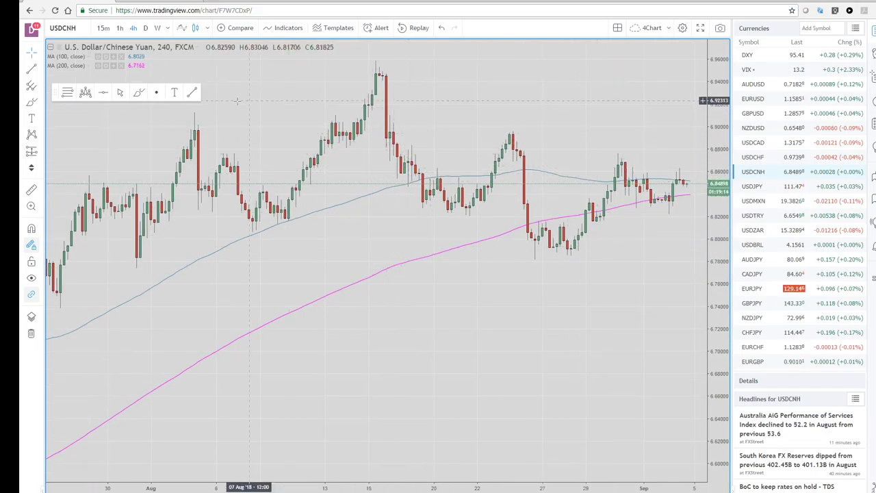
click(31, 69)
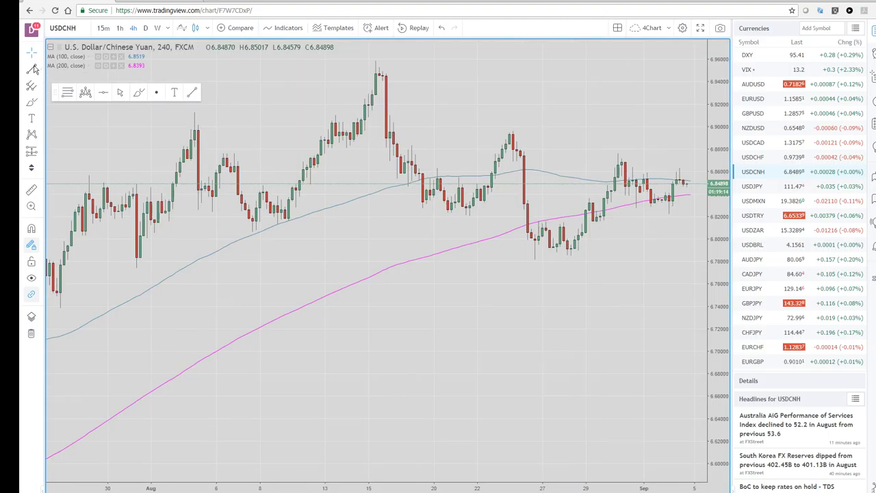
click(376, 62)
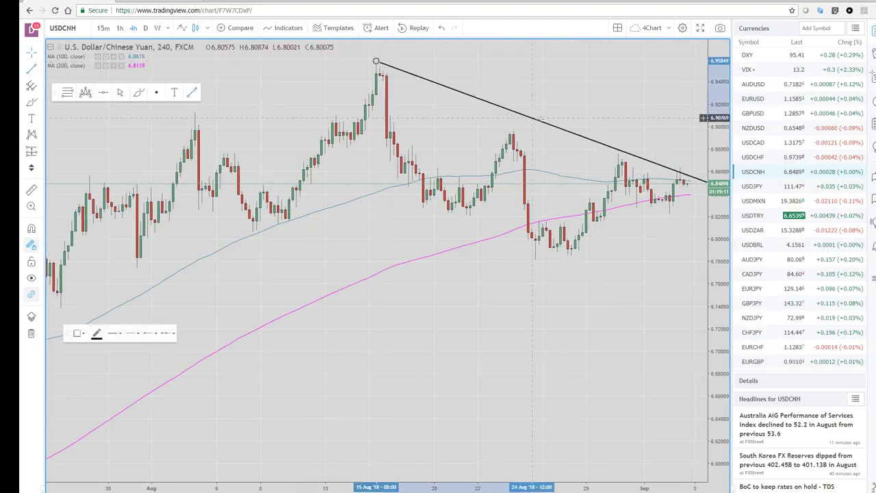
click(597, 145)
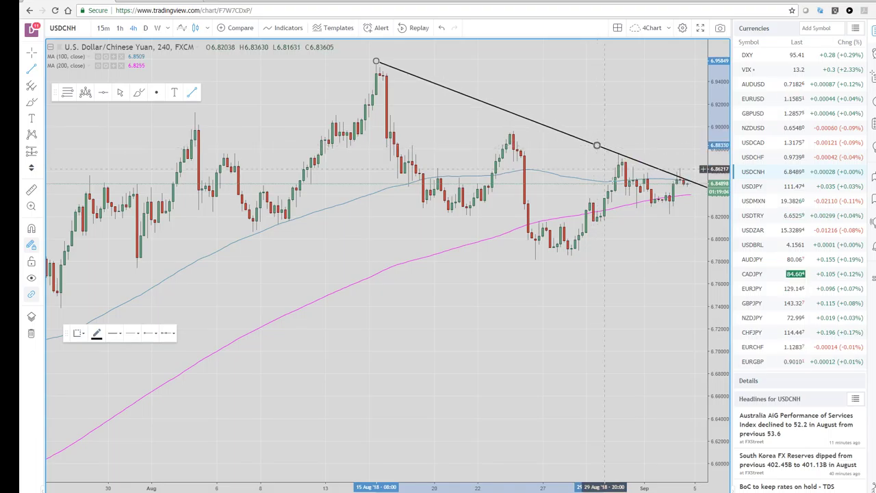
click(758, 203)
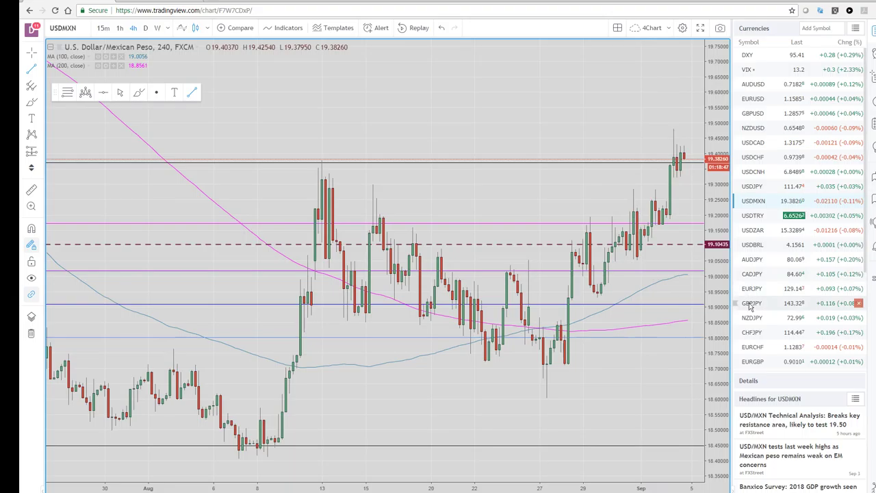
- Switch to the EURCHF 4-hour chart near 1.1284 and zoom in and out to review it
click(753, 348)
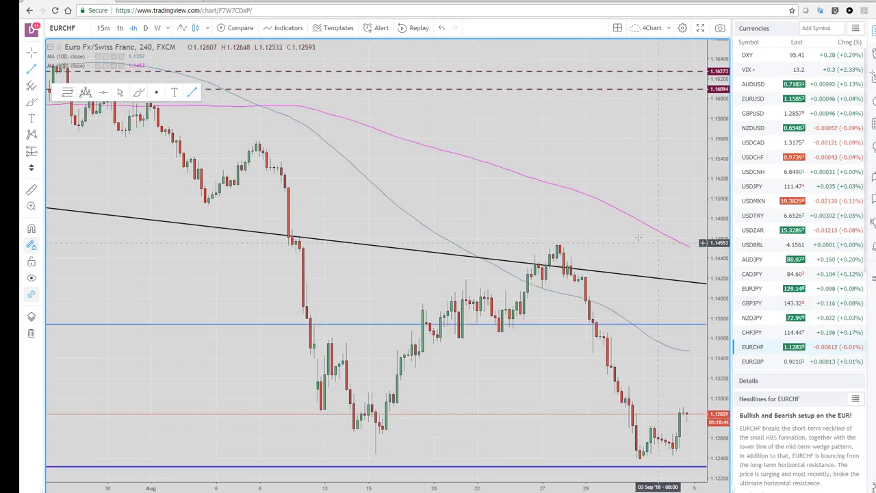
scroll(531, 233, up, 2)
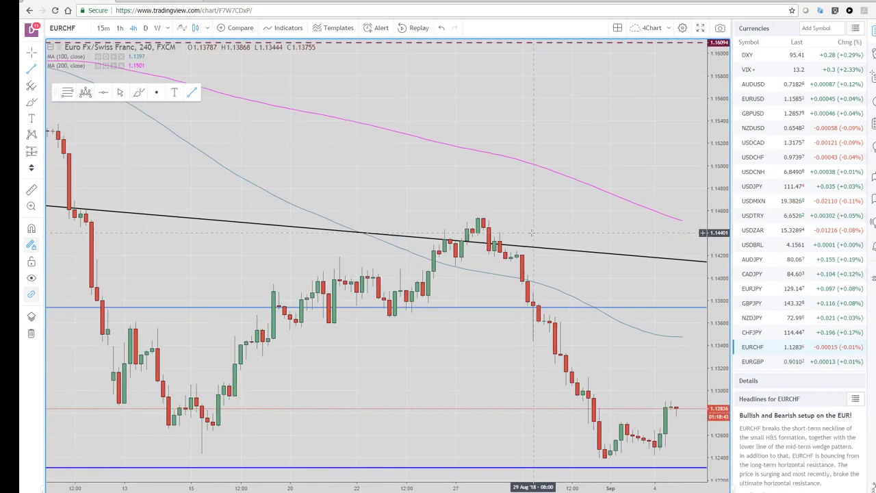
scroll(531, 233, down, 2)
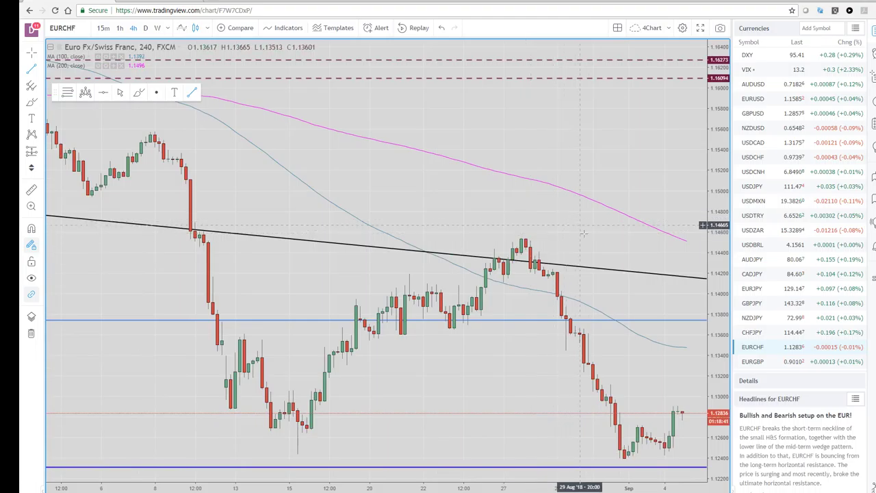